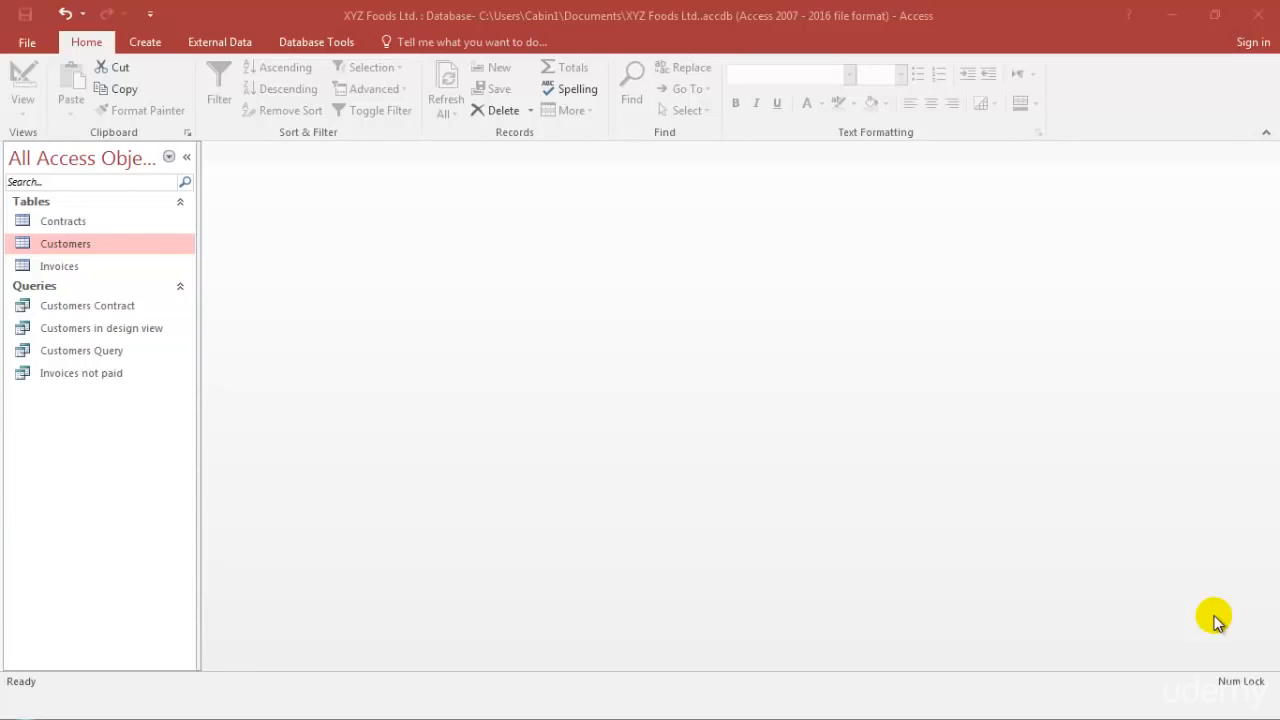
- Open the Customers table and create a simple form based on it
double_click(61, 241)
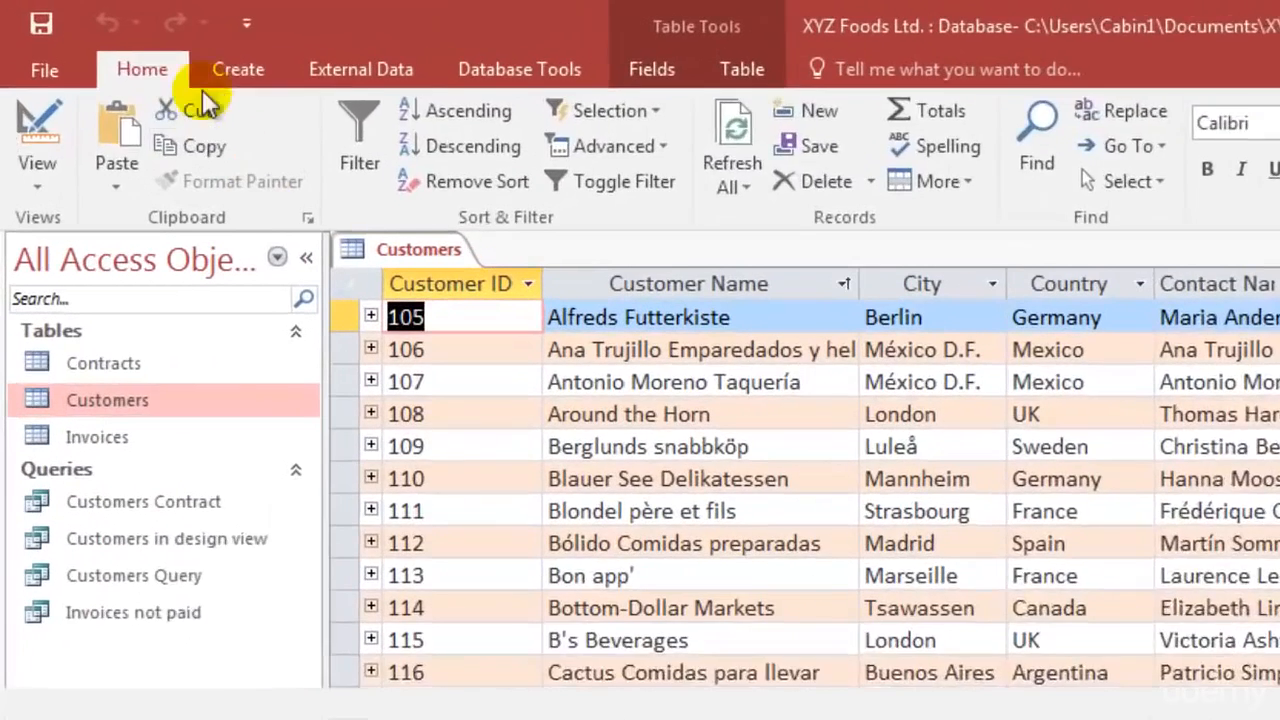
left_click(178, 56)
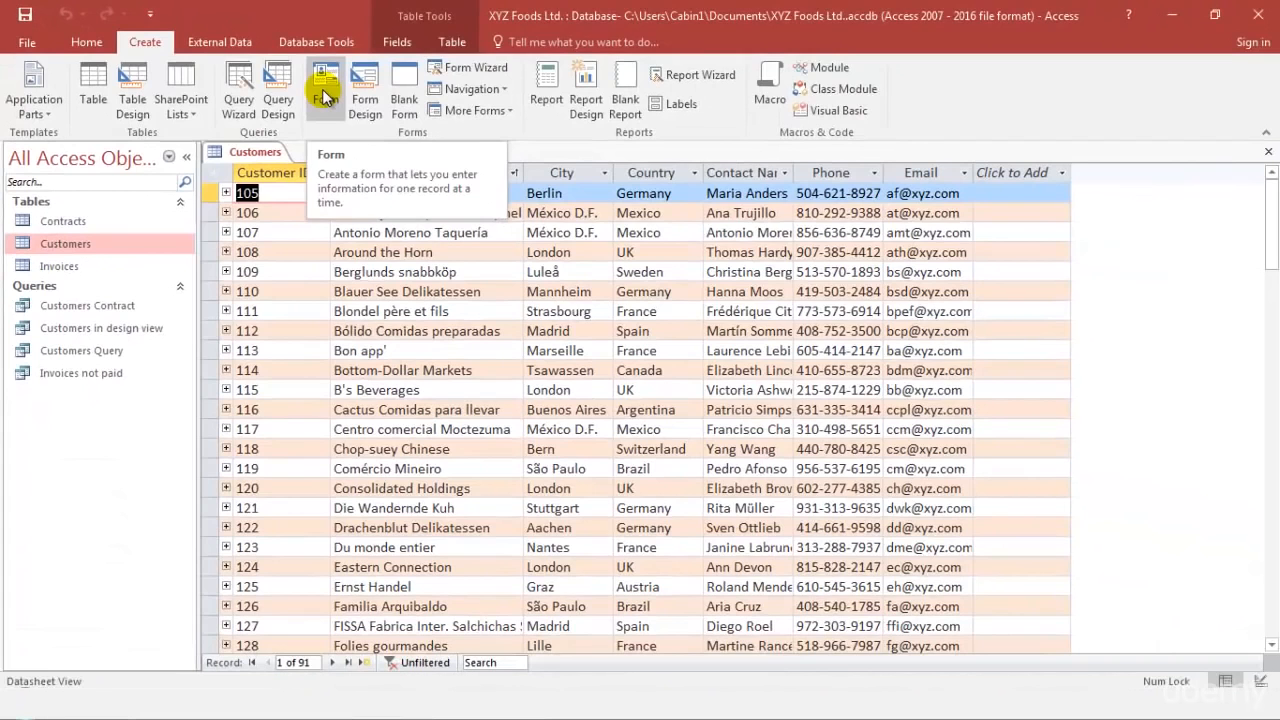
left_click(324, 95)
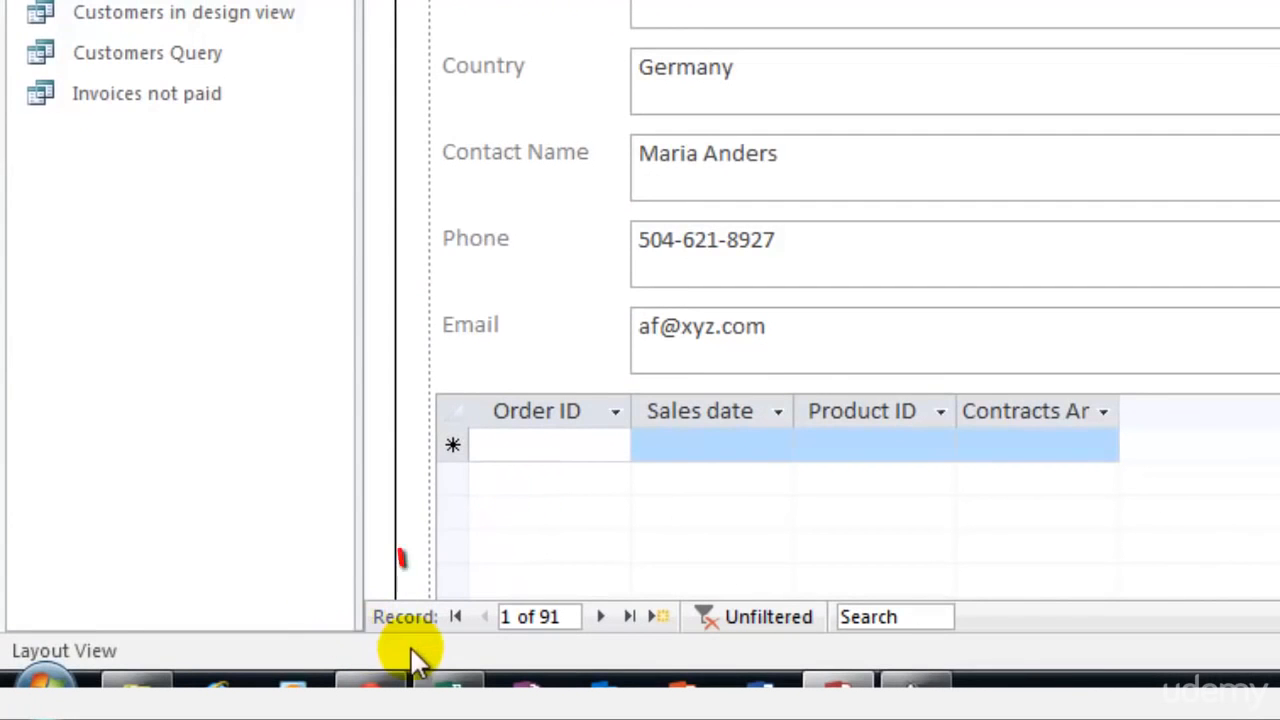
- Browse forward through the customer records in the form, one at a time, up to the ninth record
left_click(600, 616)
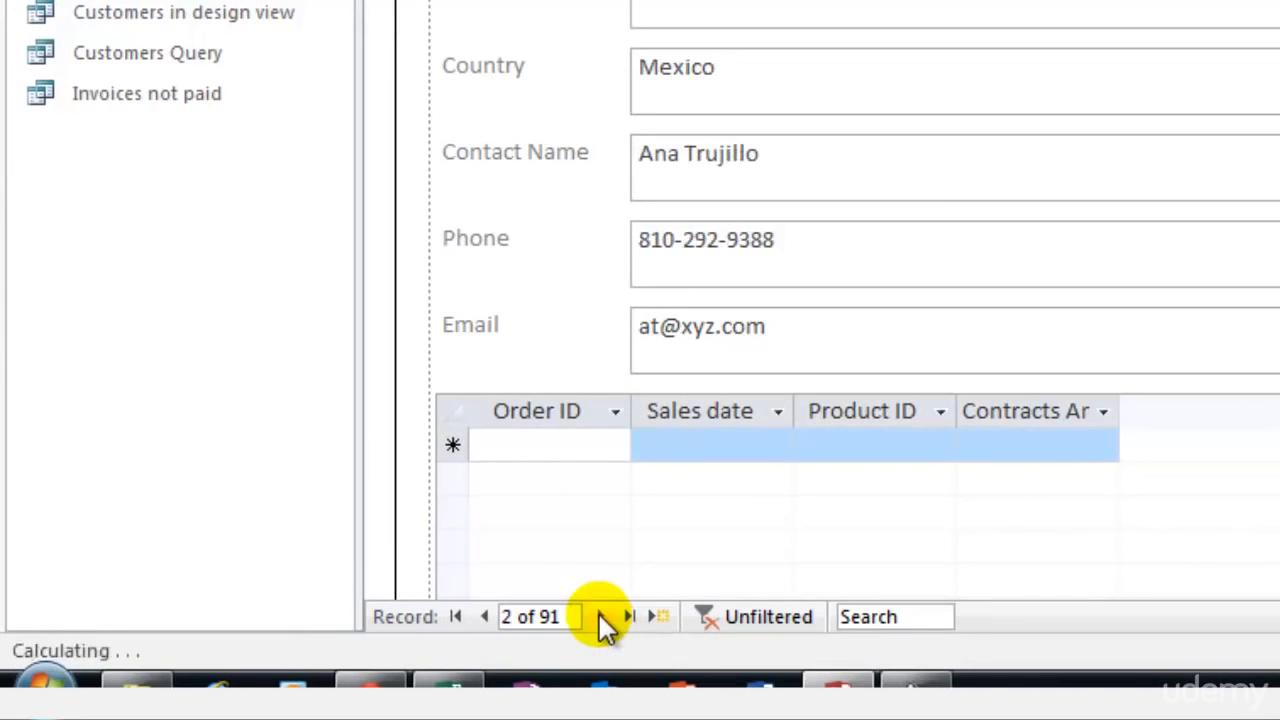
left_click(600, 616)
left_click(600, 616)
left_click(600, 616)
left_click(600, 616)
left_click(600, 616)
left_click(600, 616)
left_click(600, 616)
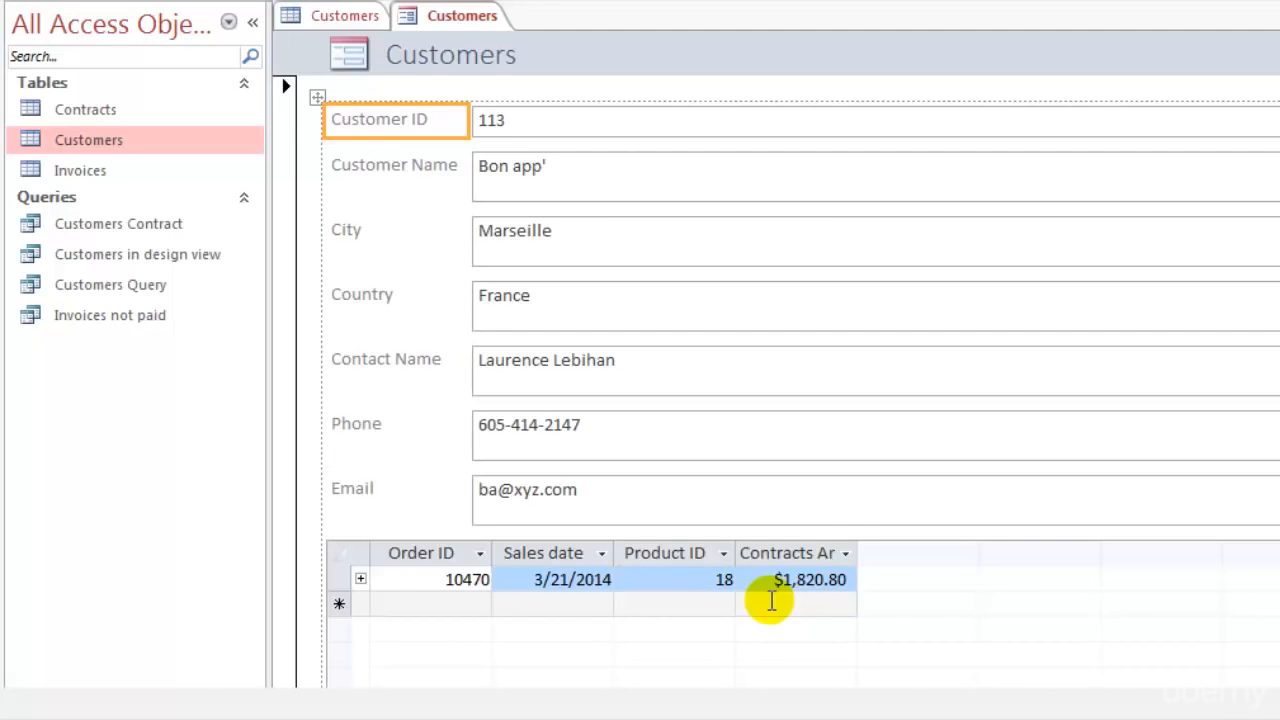
- Return to the first customer record, and jump to the last one
left_click(343, 700)
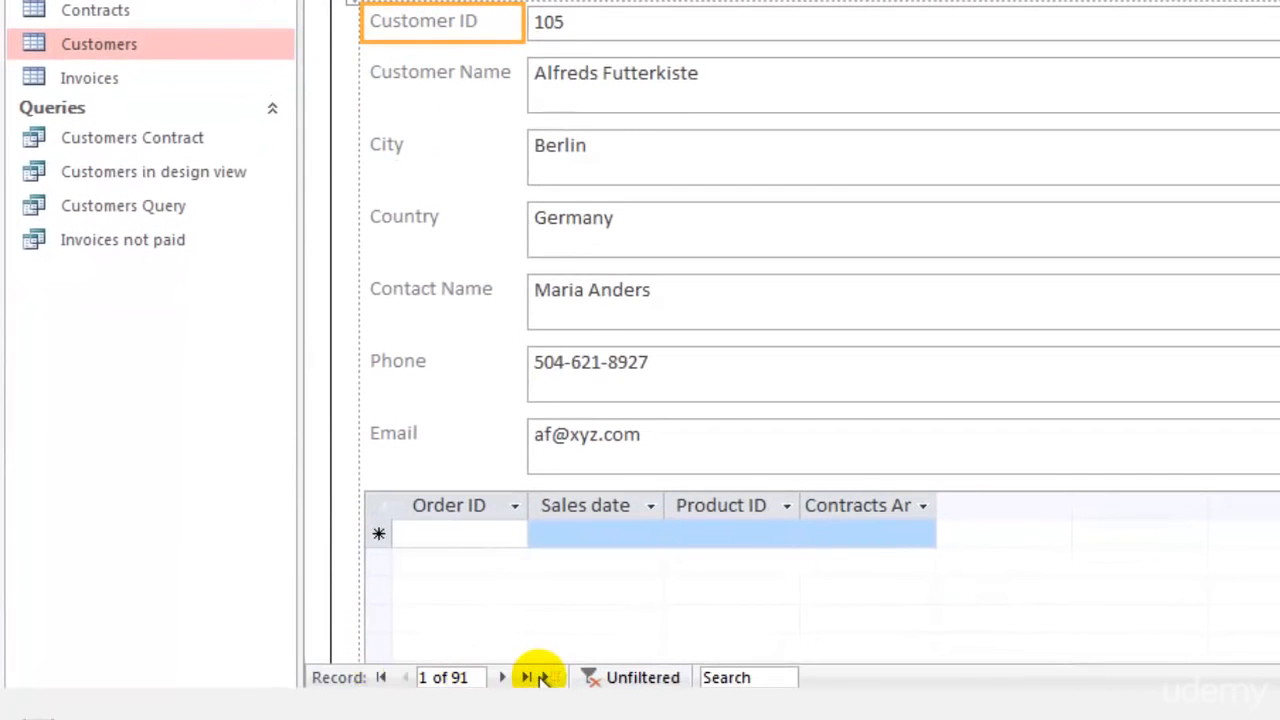
left_click(528, 677)
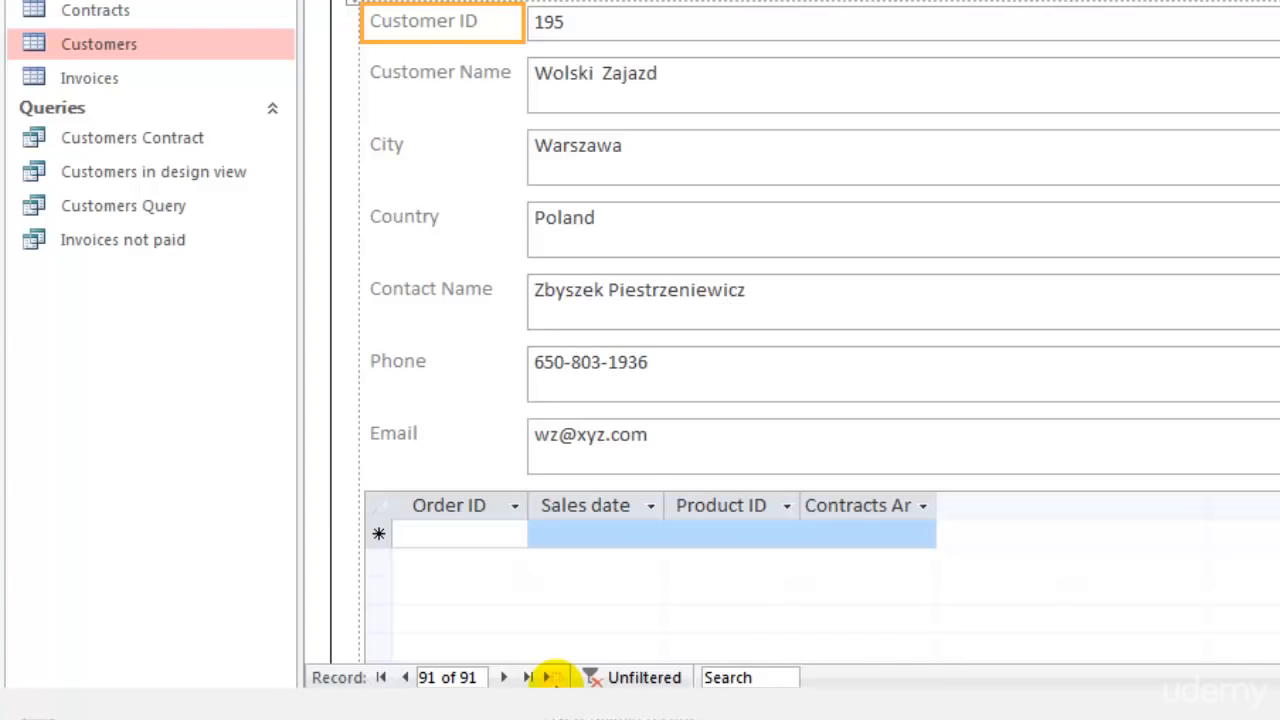
left_click(759, 677)
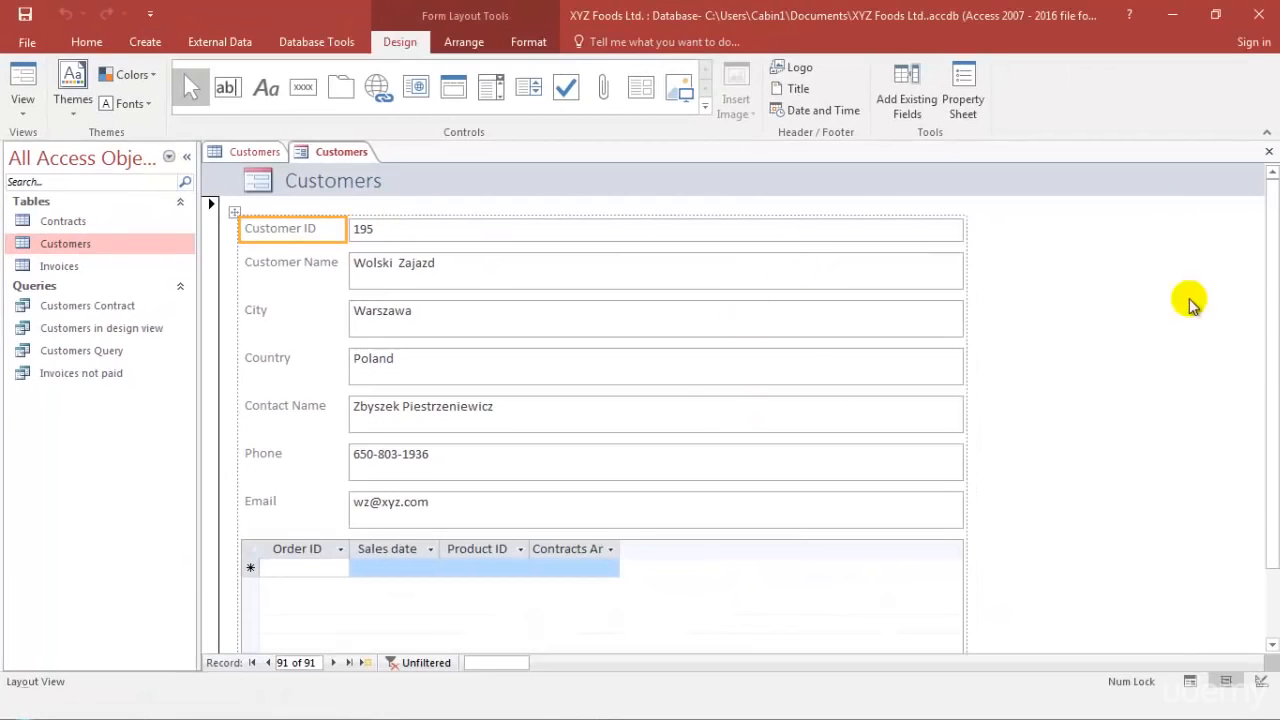
- Close the form, saving it under the name "Customers simple", and reopen it
left_click(1268, 151)
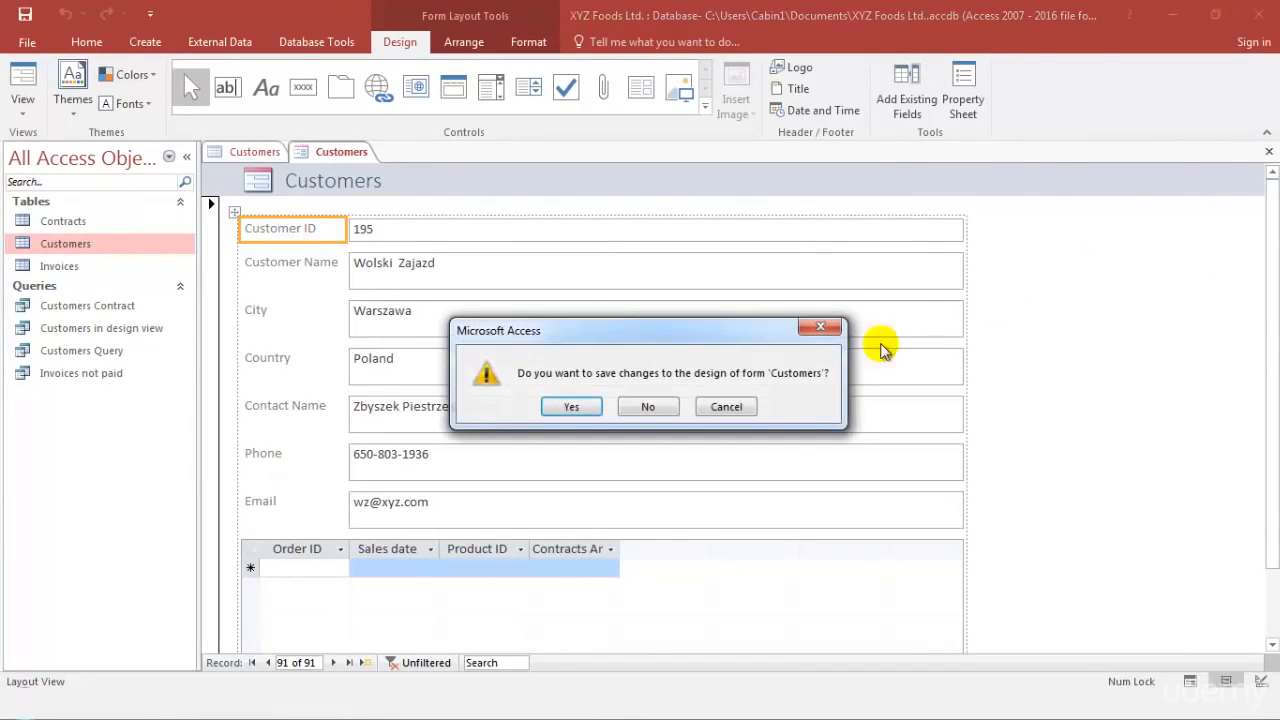
left_click(570, 407)
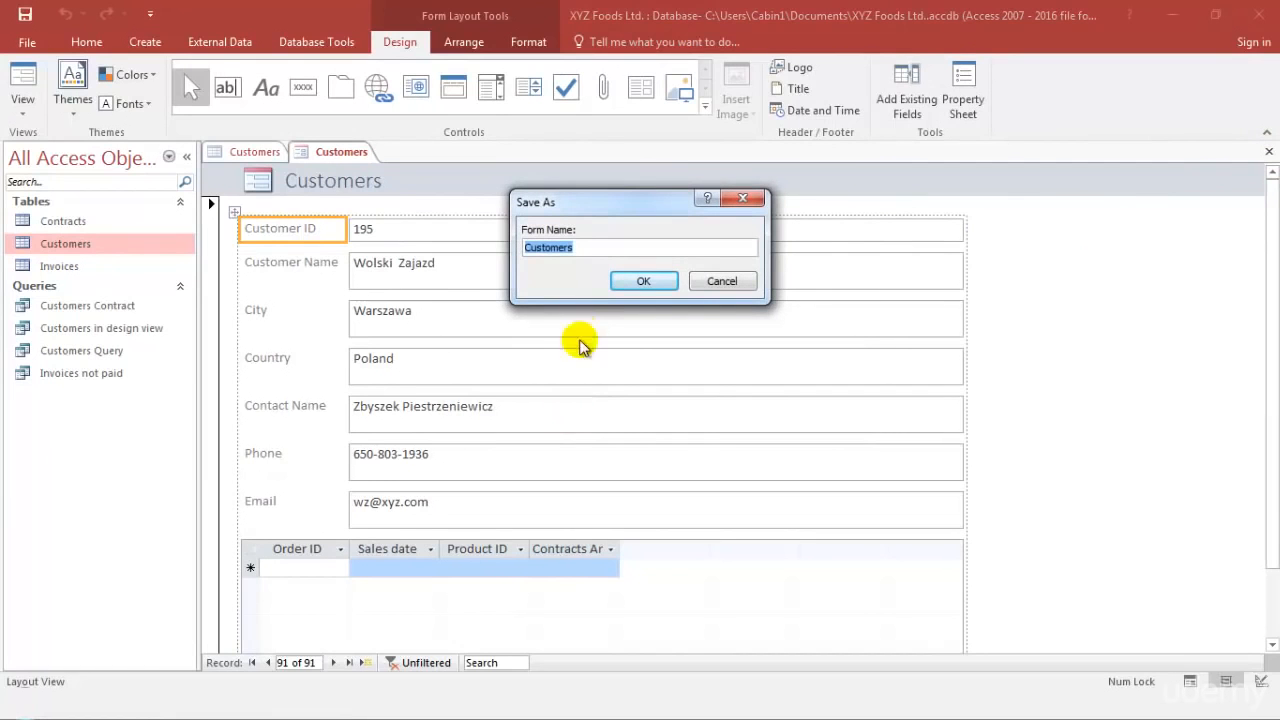
left_click(580, 247)
type("simple")
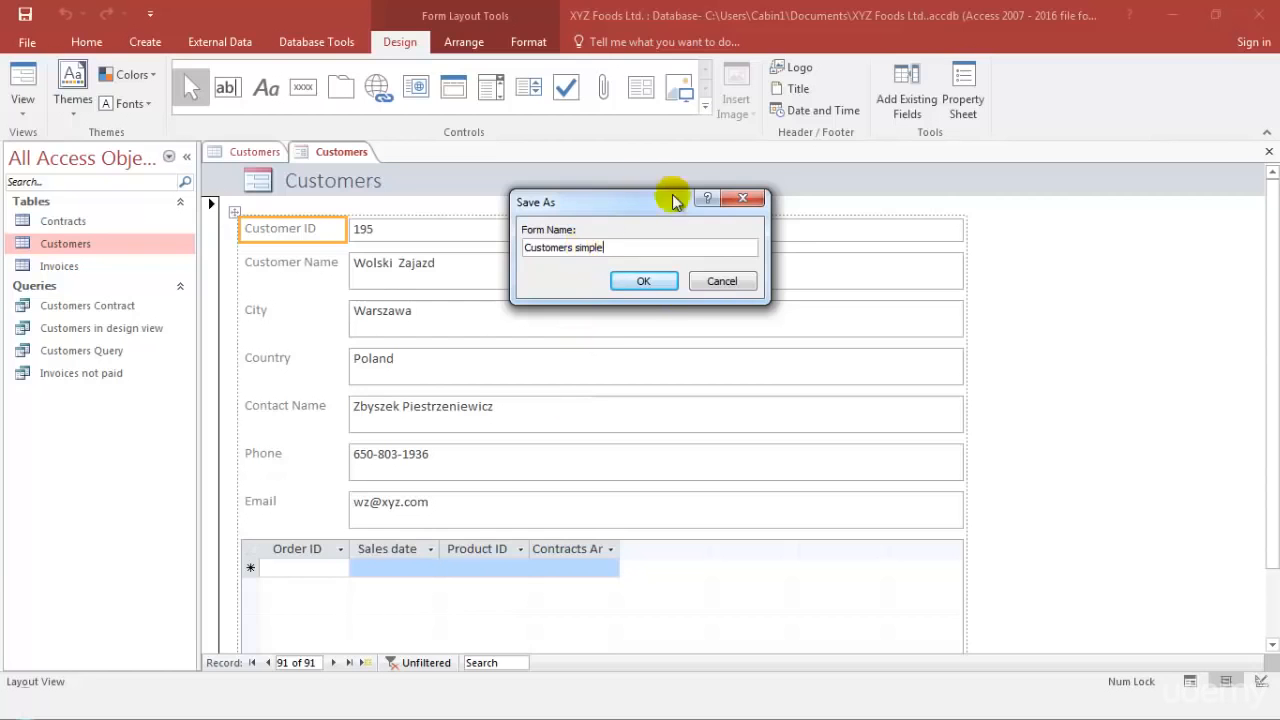
left_click(650, 282)
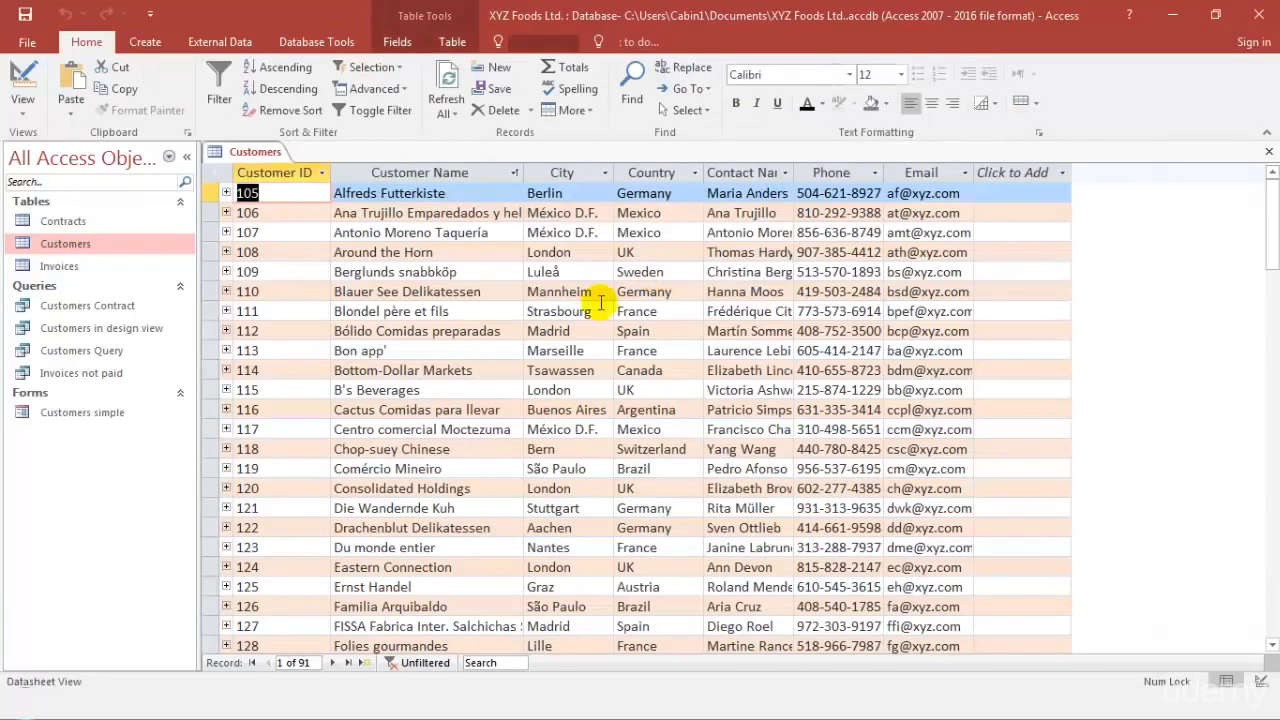
double_click(57, 416)
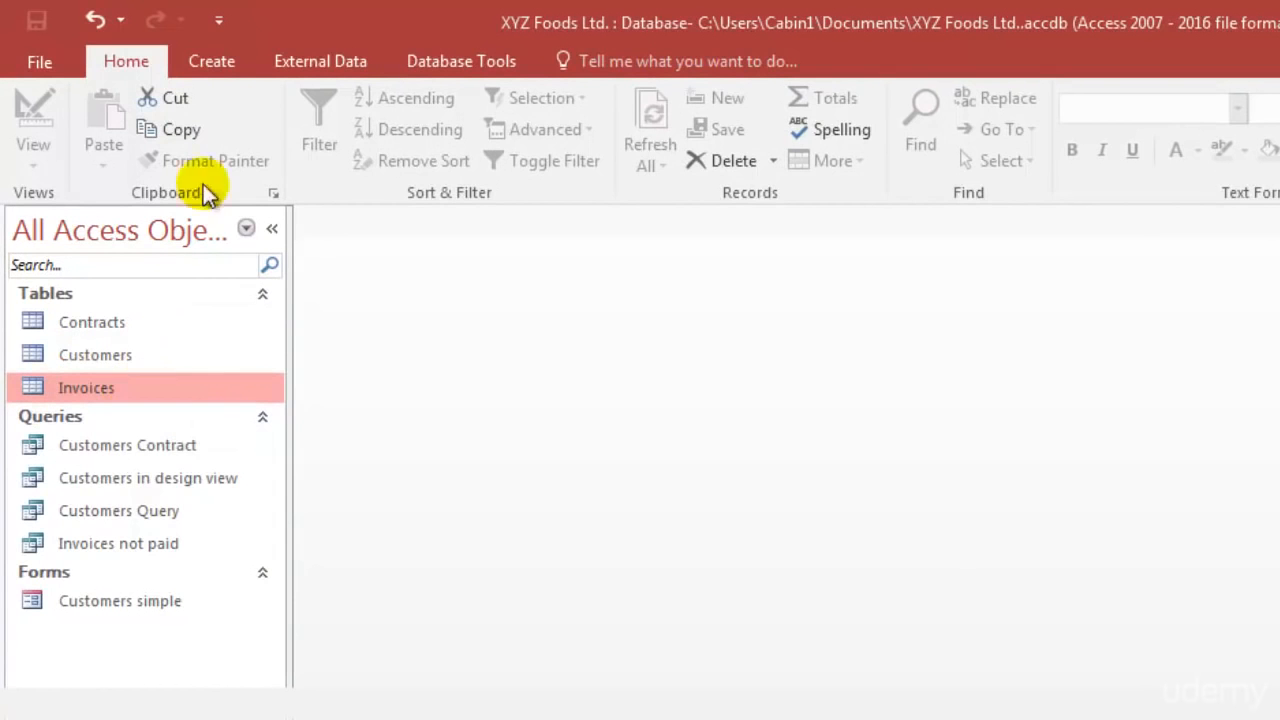
- Create a split form from the Invoices table and raise the divider to enlarge its datasheet section
left_click(193, 72)
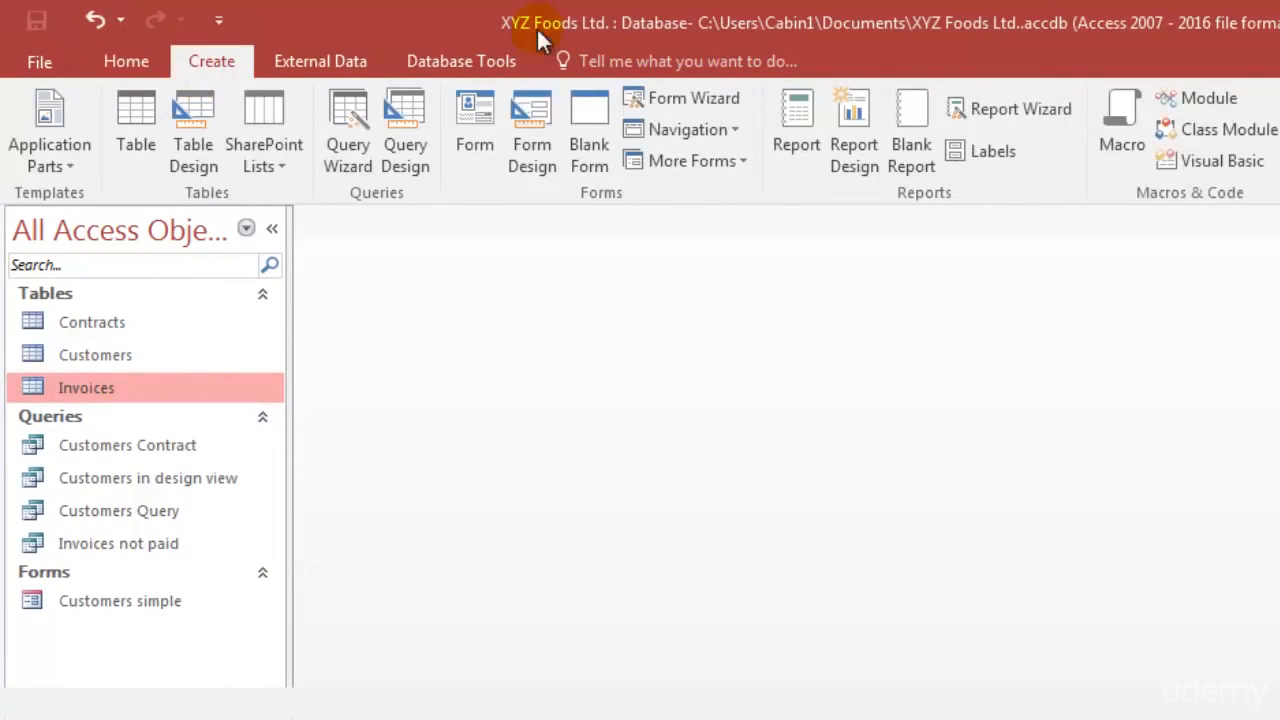
left_click(723, 169)
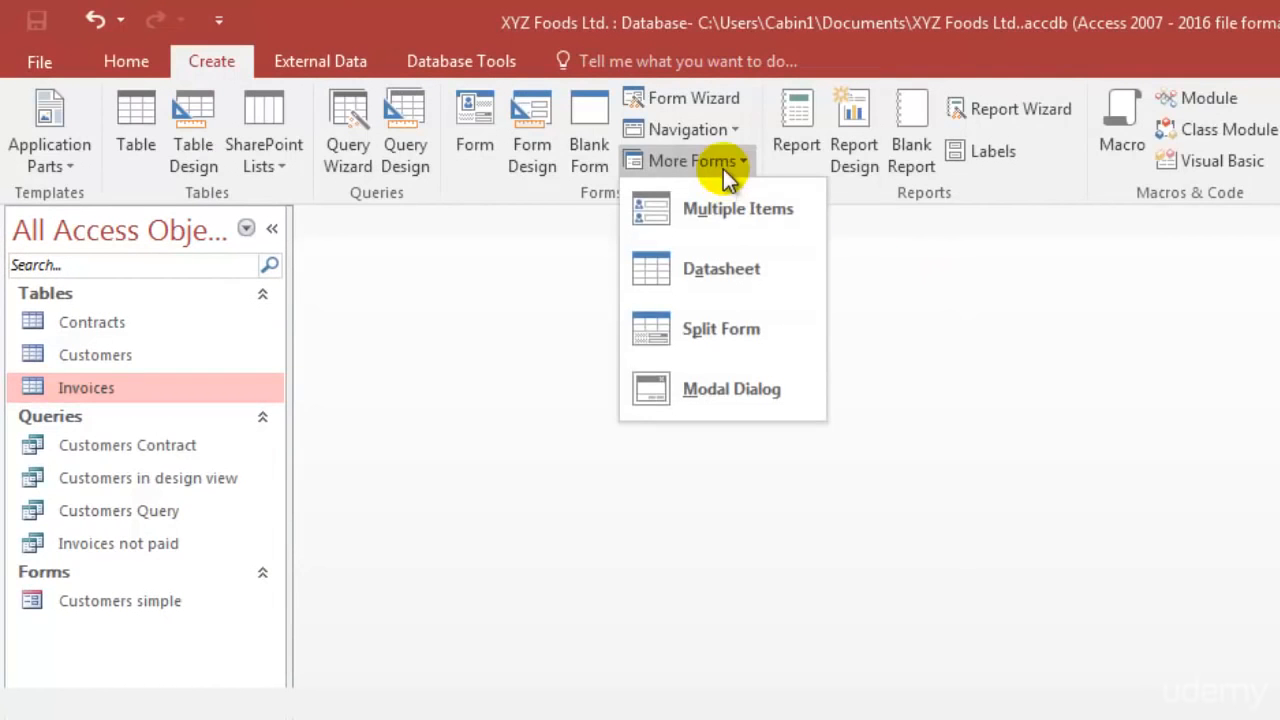
left_click(765, 342)
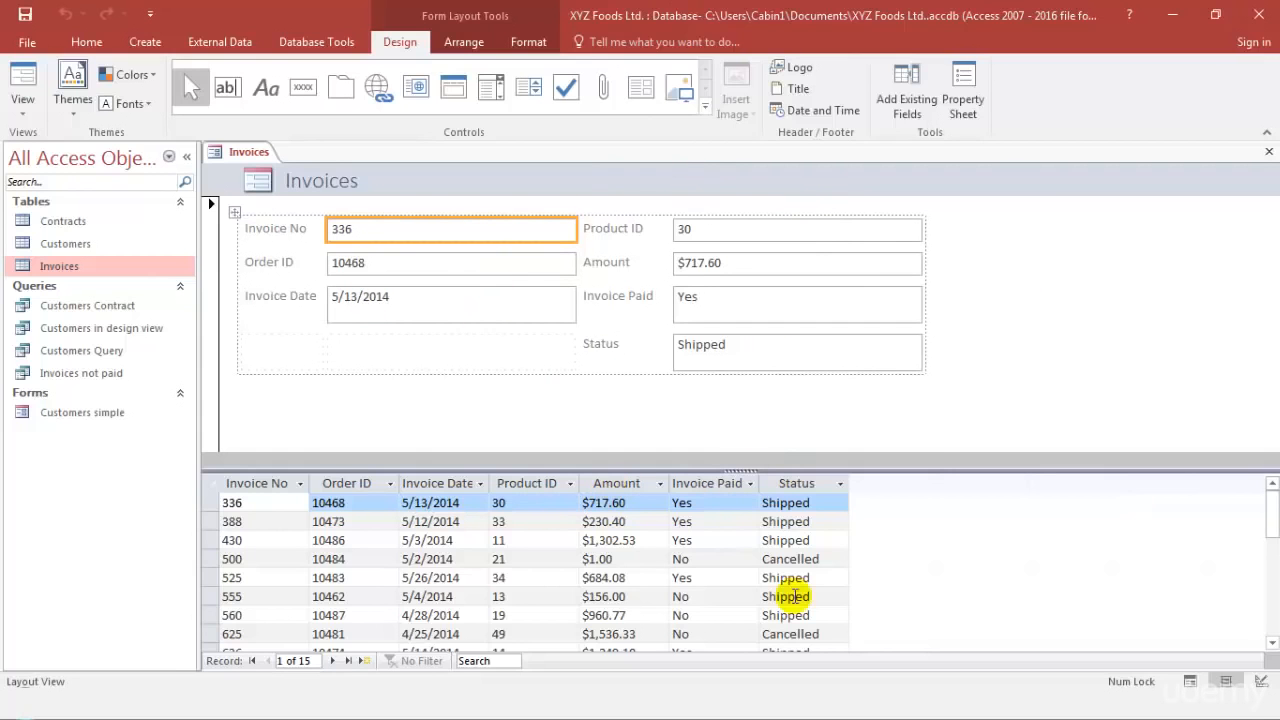
left_click_drag(894, 468, 908, 420)
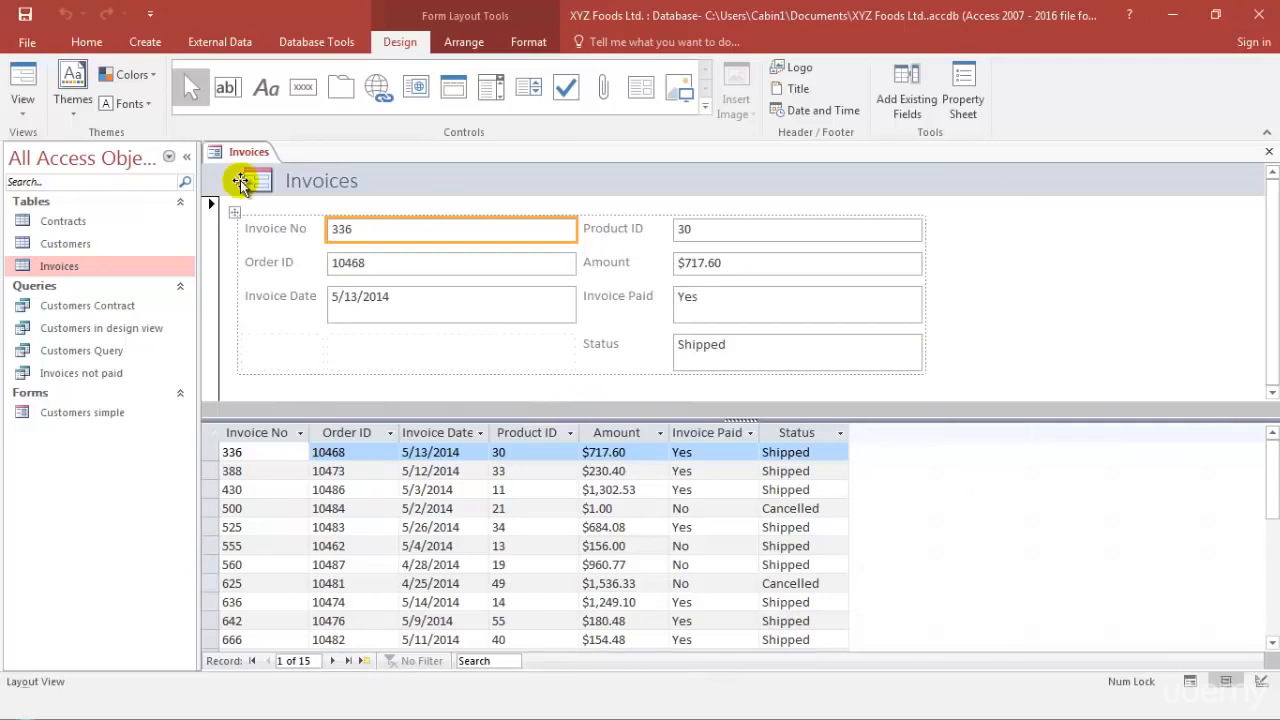
- Browse forward through the invoice records in the split form, one at a time, up to the seventh record
left_click(334, 660)
left_click(334, 660)
left_click(334, 660)
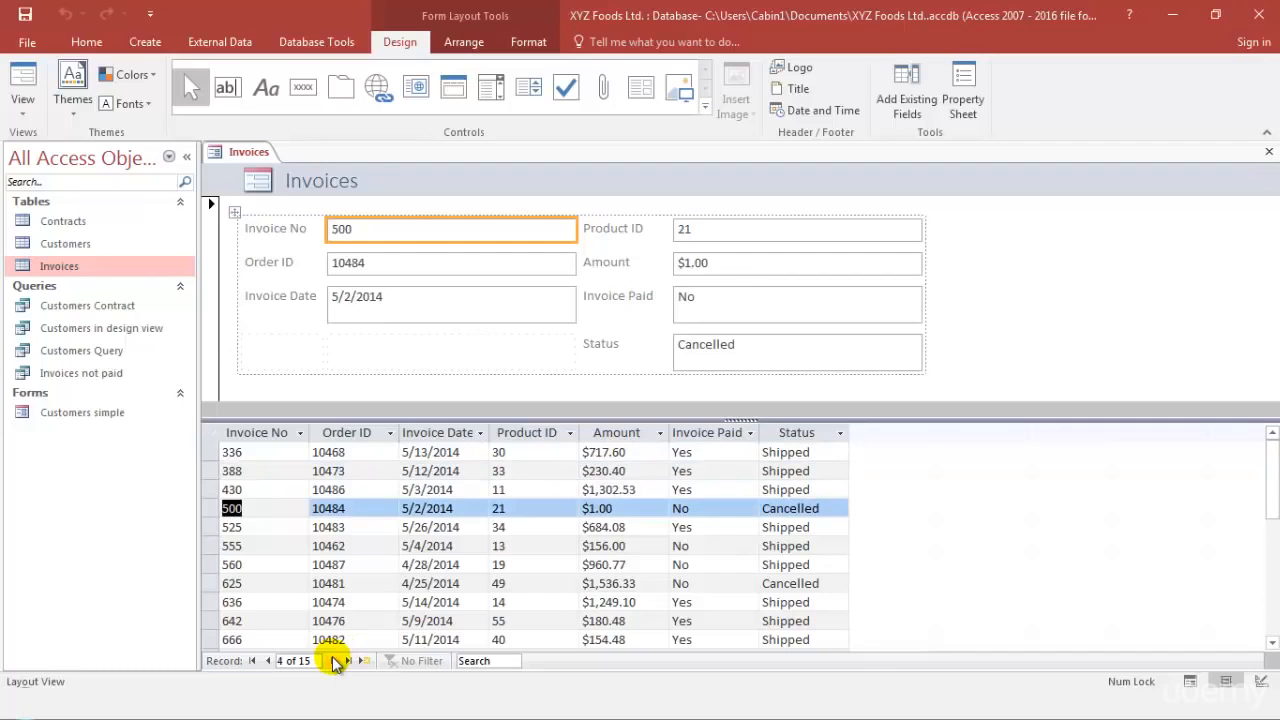
left_click(334, 660)
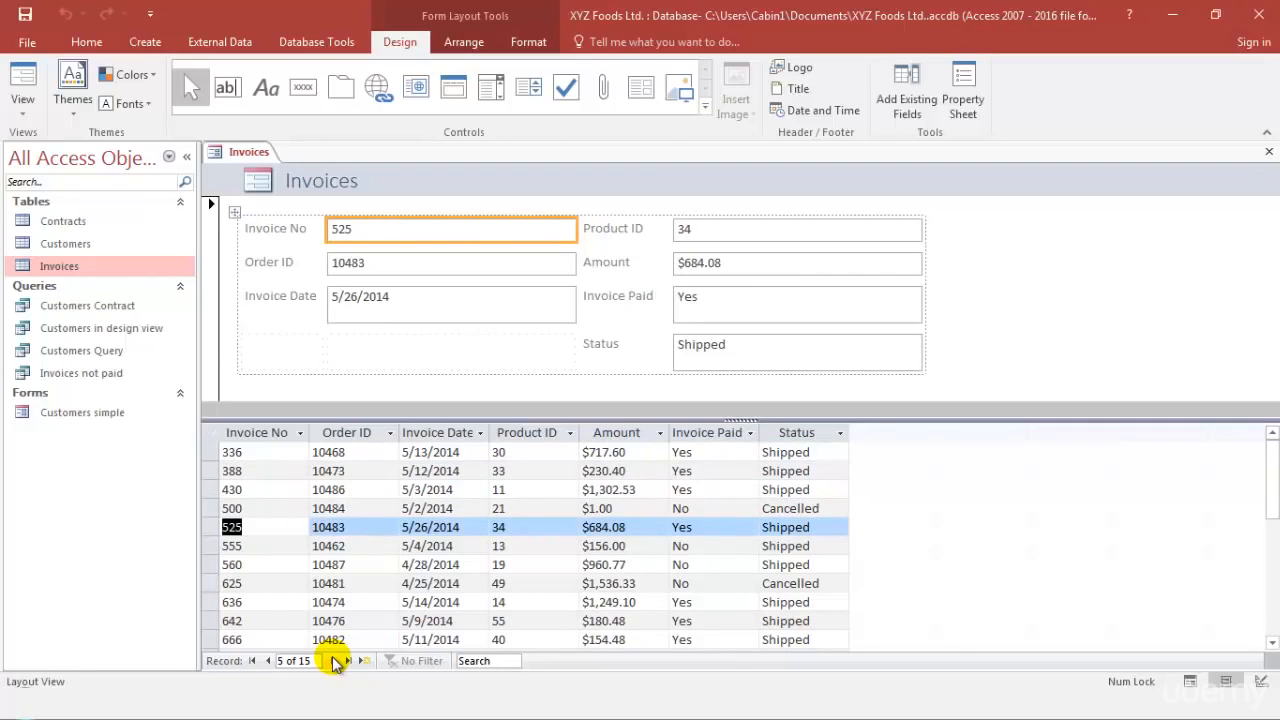
left_click(334, 660)
left_click(334, 660)
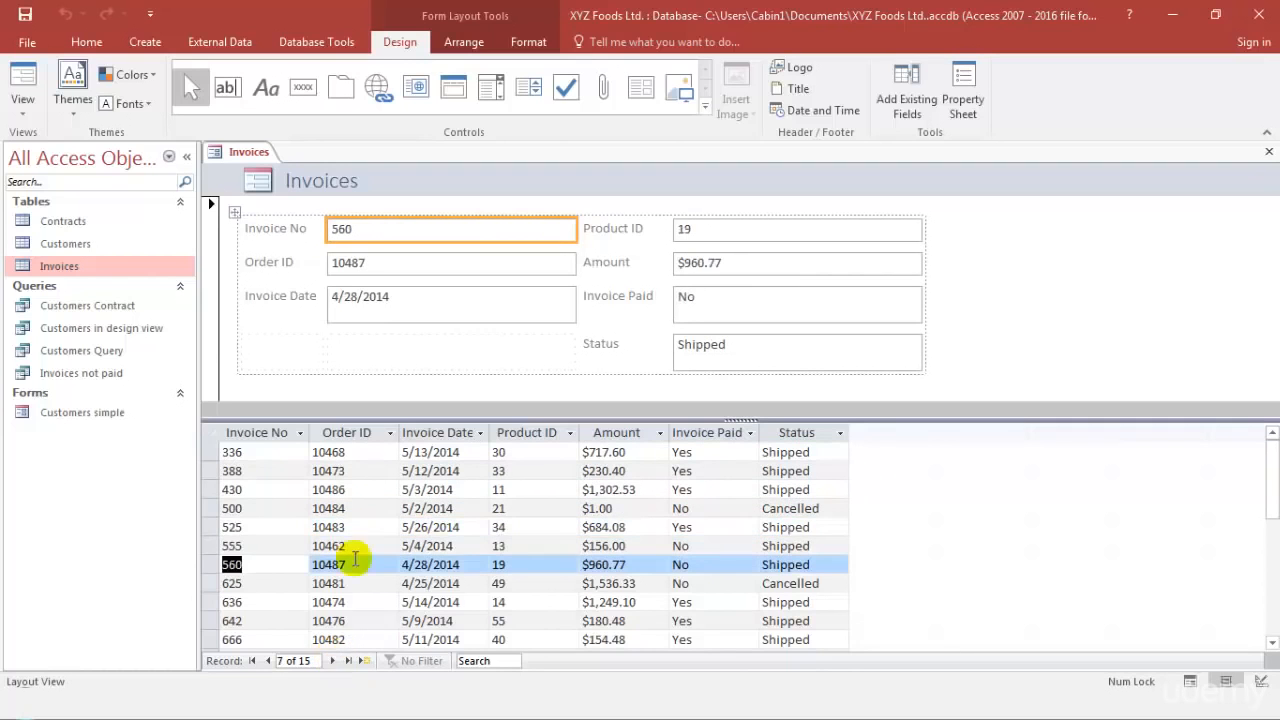